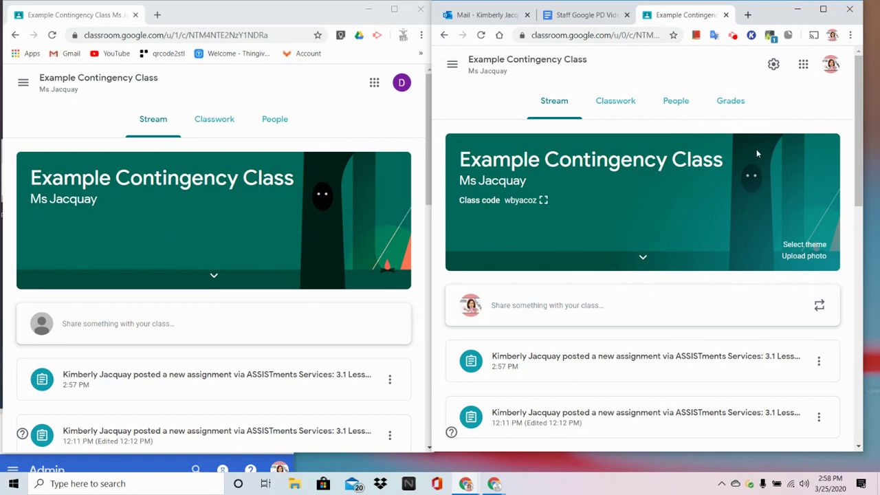
Step: Open the Classwork page of Example Contingency Class in the teacher's window and show its newest assignments
click(621, 102)
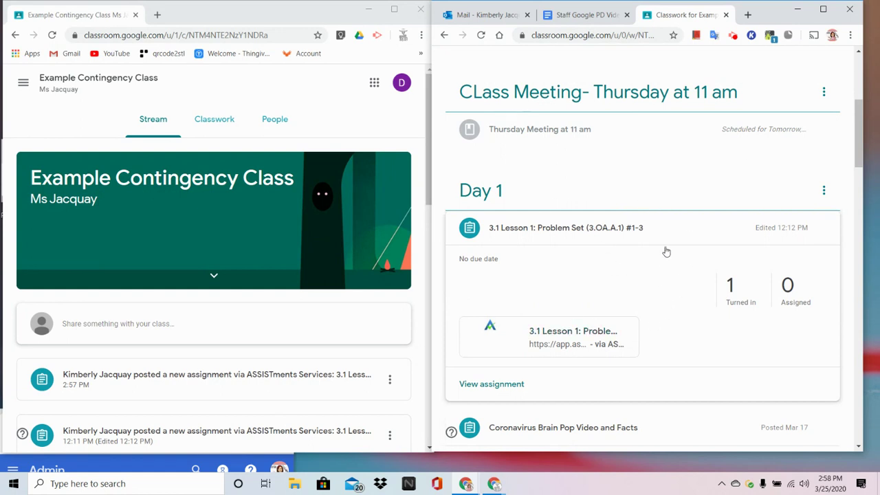
scroll(660, 247, up, 4)
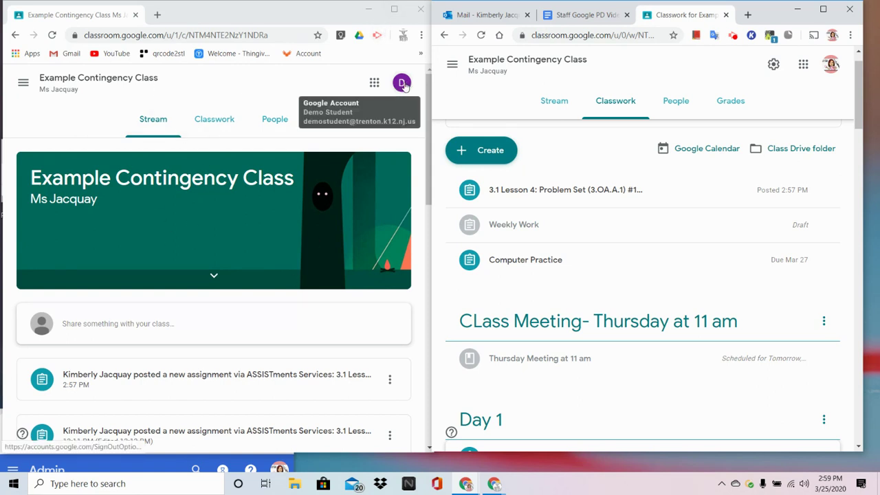
Step: Open the ASSISTments link of the 3.1 Lesson 4: Problem Set assignment from the student's Classwork, signing in with the demo student account
click(213, 119)
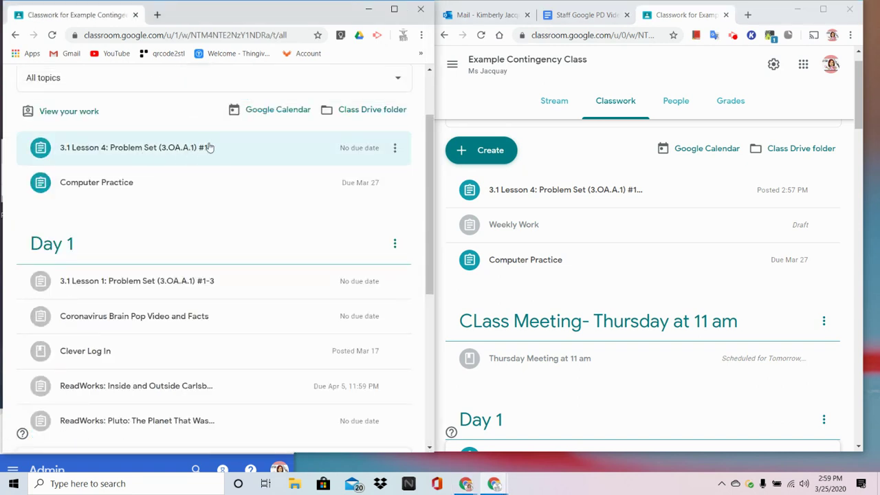
click(175, 149)
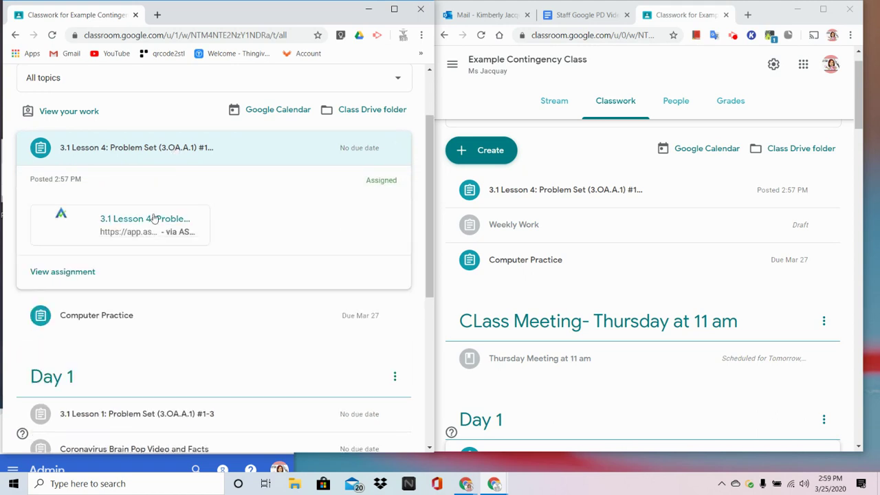
click(153, 218)
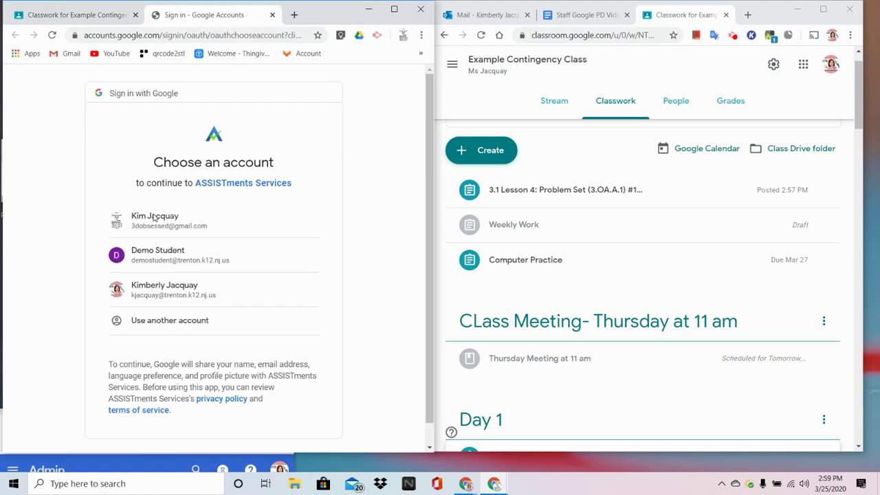
click(162, 255)
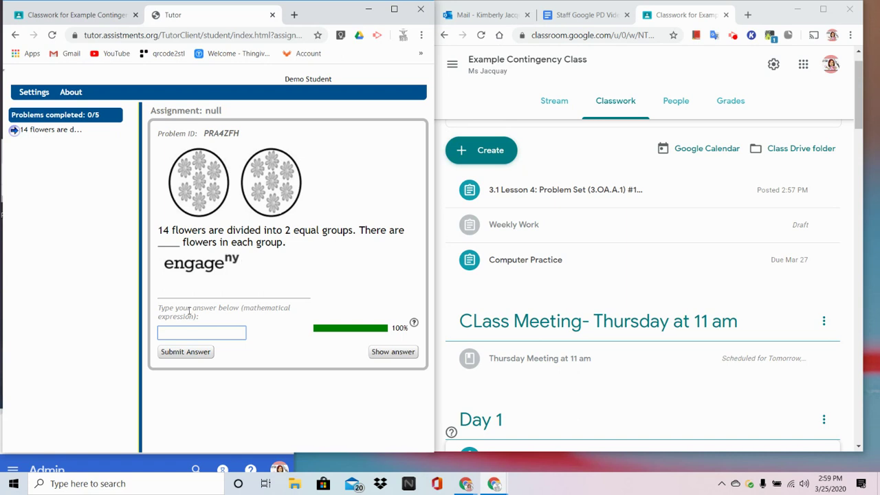
Step: Answer both the 14 flowers problem and the 28 books problem with 7, and advance to the third problem
click(186, 351)
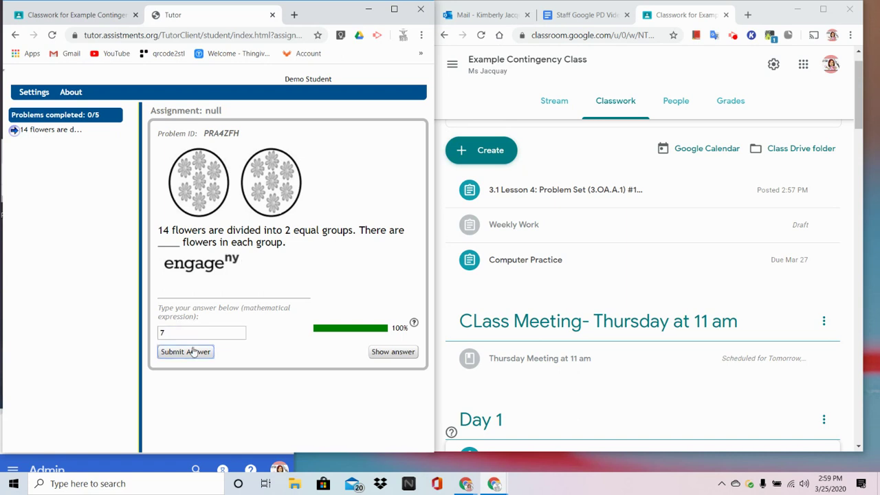
click(258, 366)
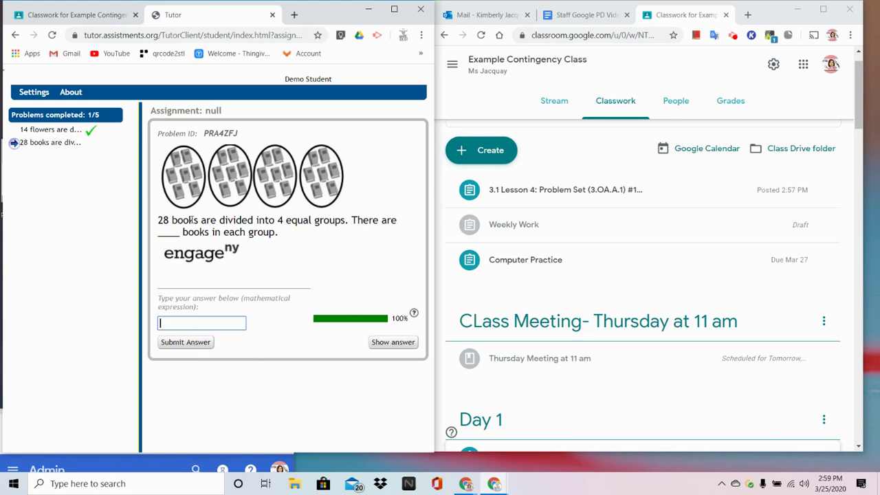
text(7)
click(188, 344)
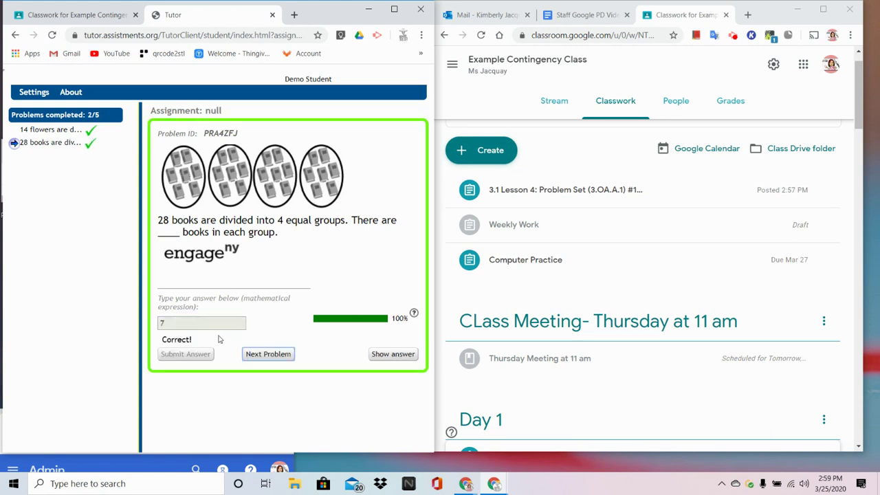
click(259, 355)
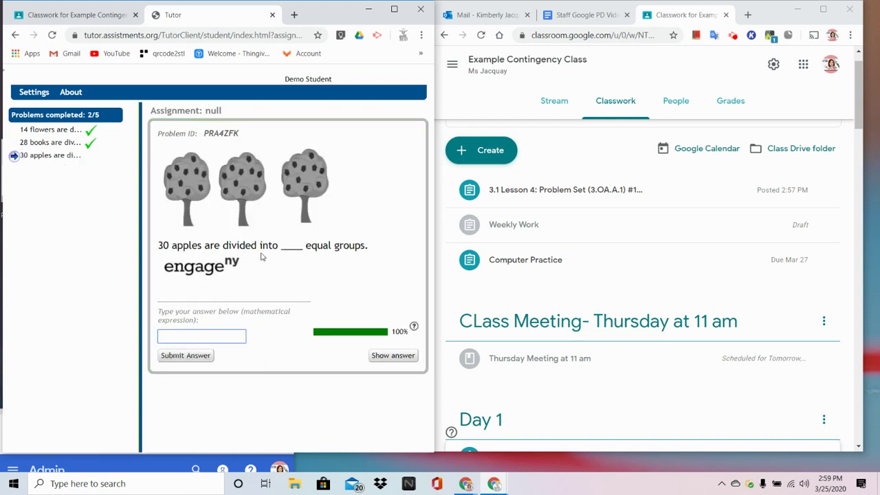
Step: Answer the 30 apples groups problem with 3 and the apples-in-each-group problem with 10, and advance to the fifth problem
text(3)
click(197, 355)
click(268, 367)
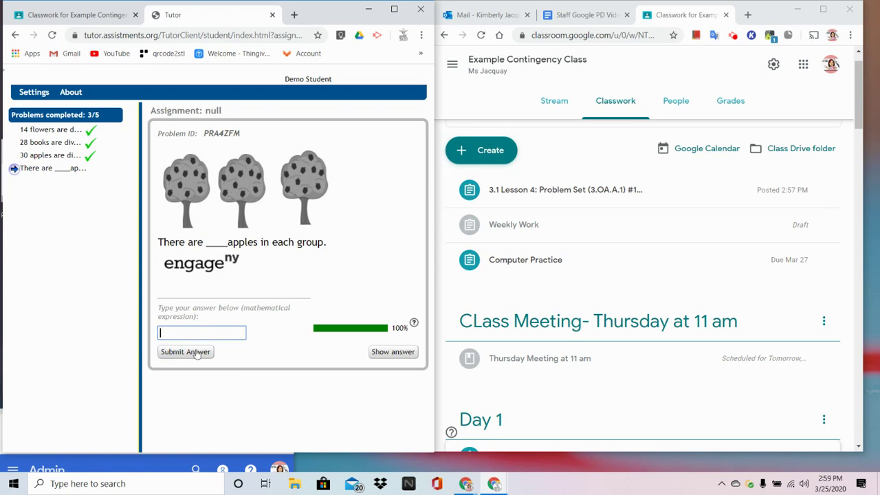
text(10)
click(192, 351)
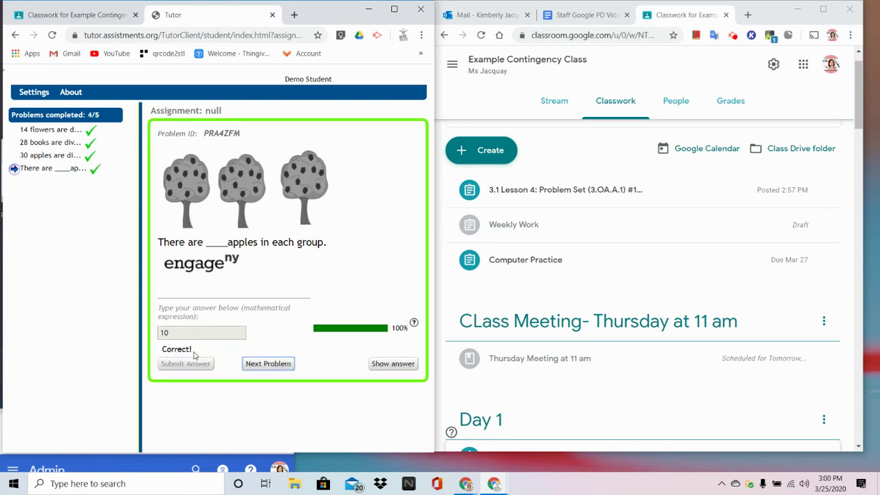
click(266, 365)
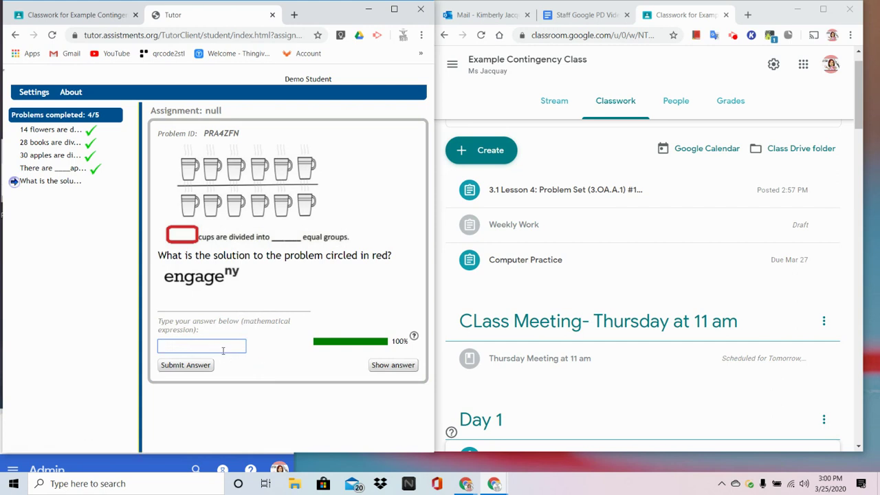
Step: Submit the wrong answers 100 and 5 to the cups problem circled in red
text(100)
click(191, 367)
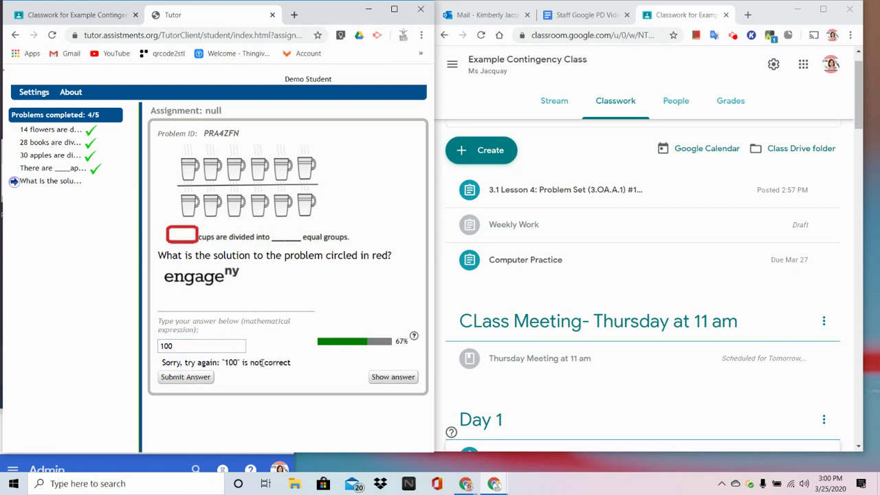
drag(180, 349, 153, 351)
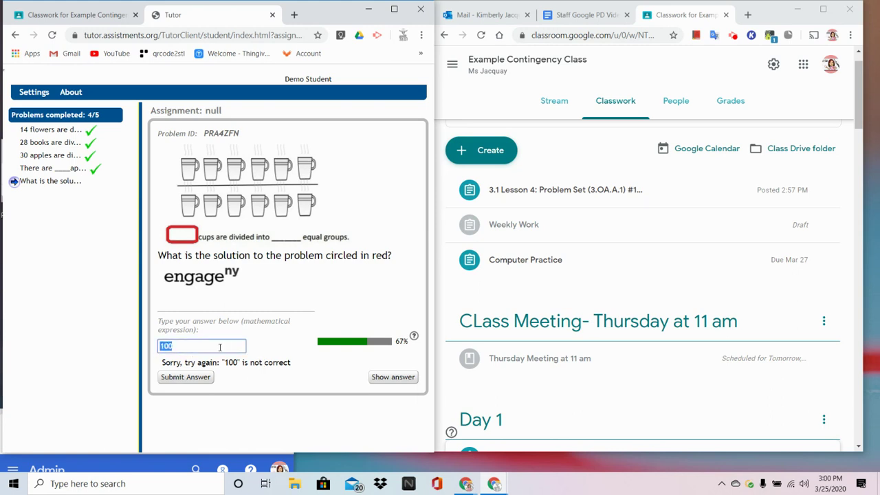
text(5)
click(172, 378)
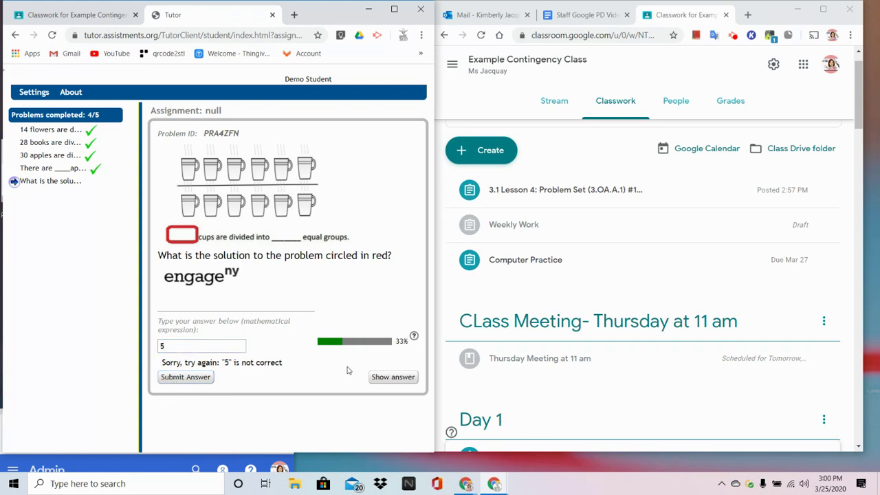
Step: Reveal the cups problem's answer and submit it as 12, and finish the assignment, exiting to the student report
click(378, 376)
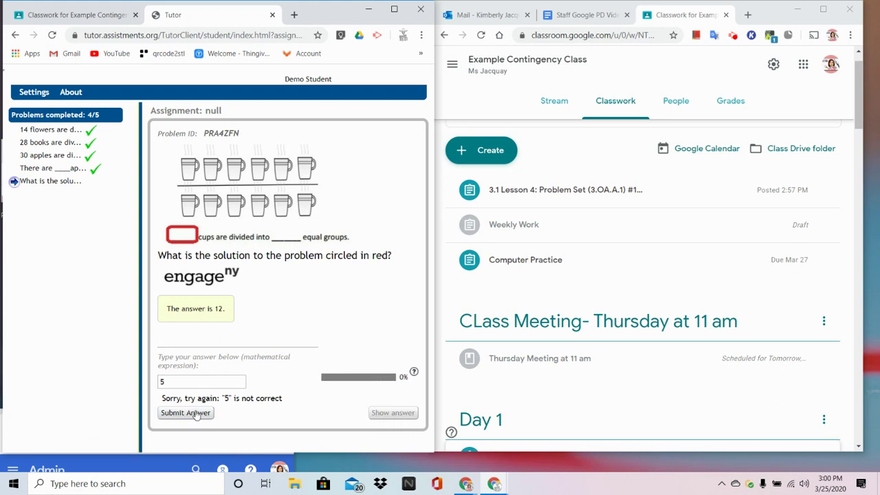
drag(183, 388, 143, 389)
text(12)
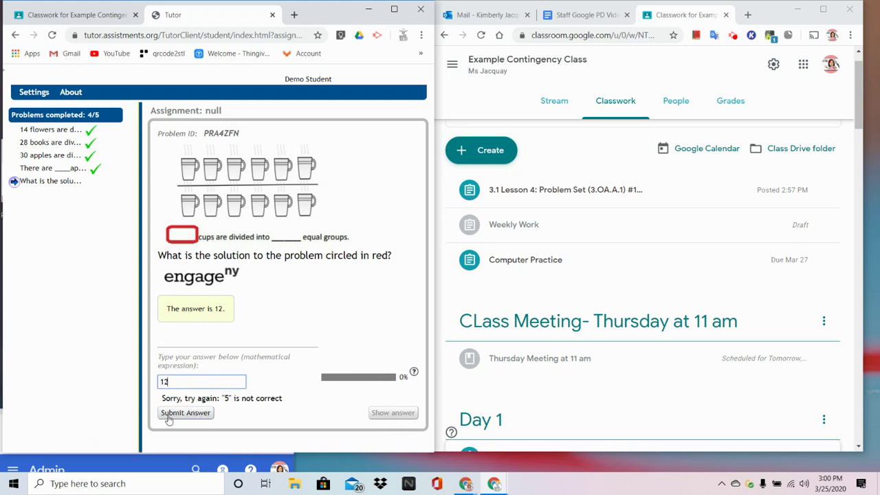
click(174, 415)
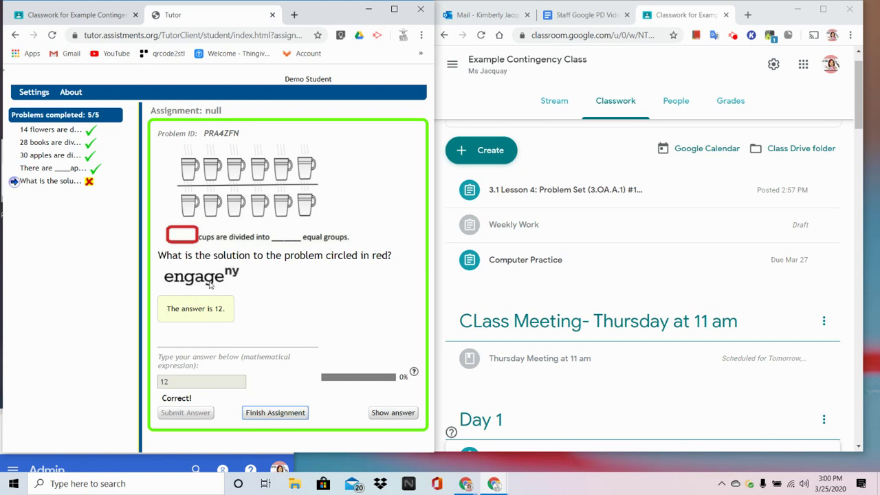
click(276, 413)
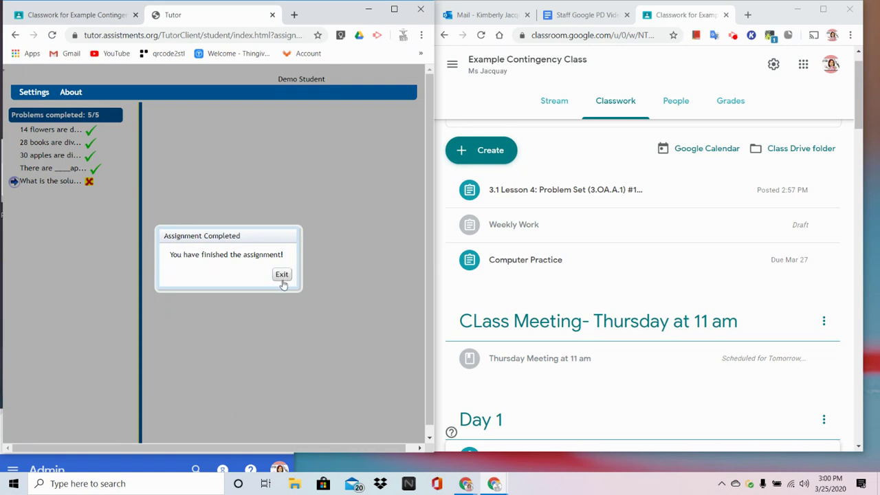
click(281, 275)
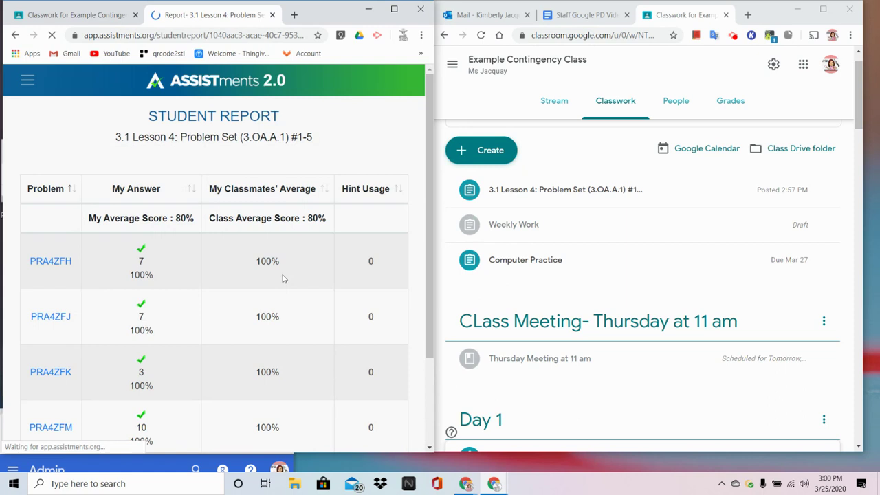
Step: Examine the student report for the answers, own and class average scores, hint usage and the previews of individual problems
scroll(272, 232, down, 1)
scroll(273, 232, up, 3)
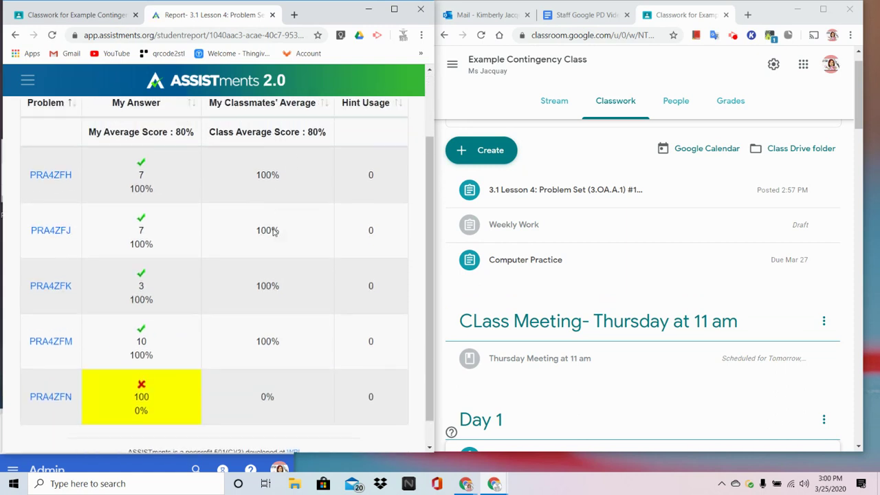
scroll(273, 233, down, 3)
scroll(273, 233, up, 3)
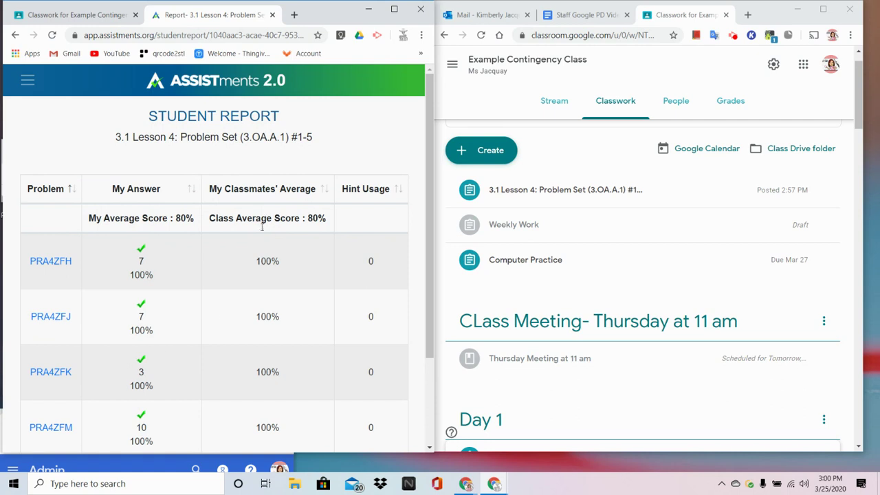
scroll(261, 227, down, 2)
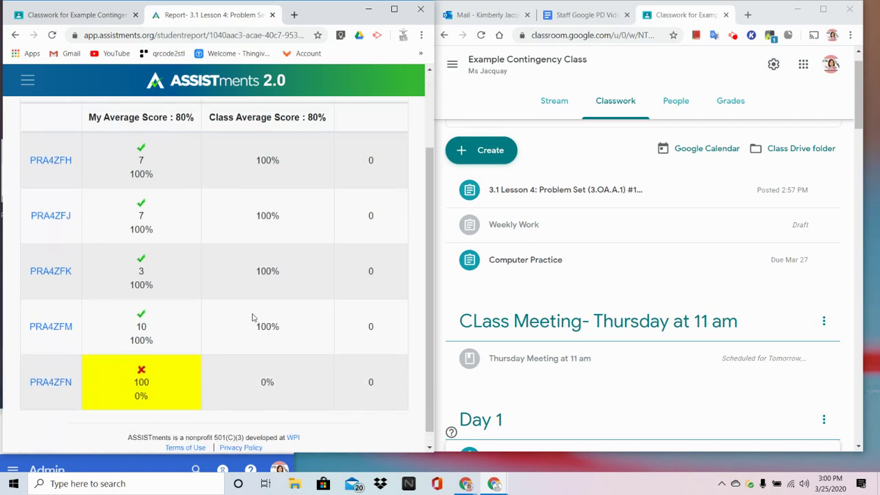
scroll(252, 317, up, 2)
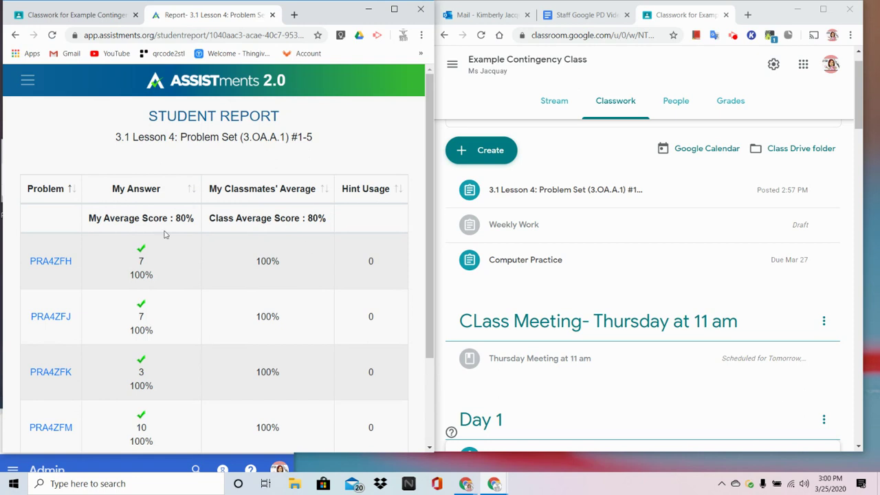
scroll(172, 320, down, 2)
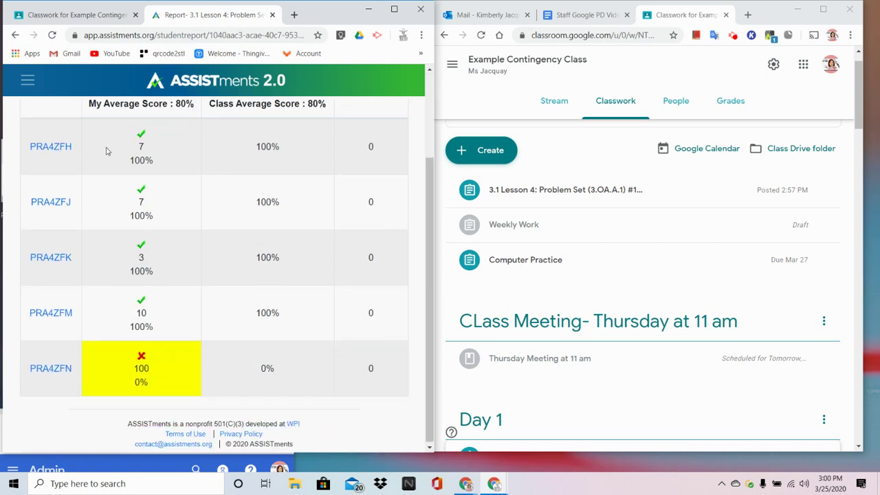
mouse_move(35, 147)
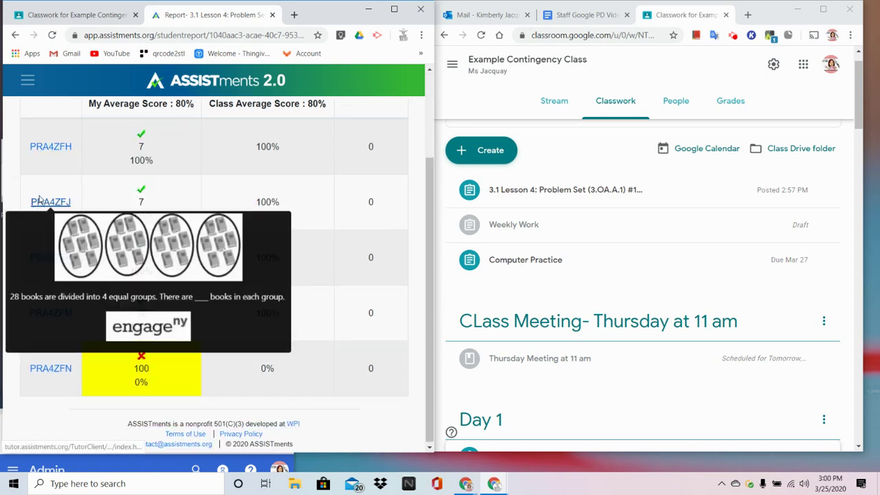
mouse_move(53, 263)
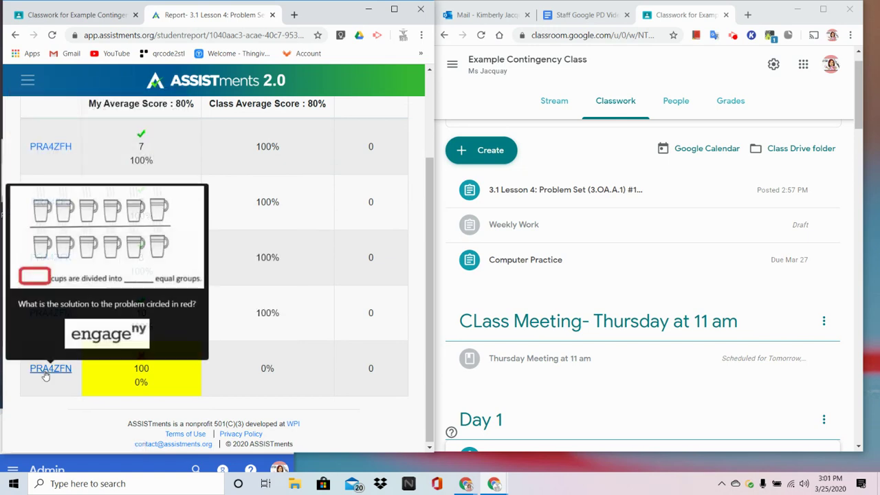
scroll(267, 258, up, 3)
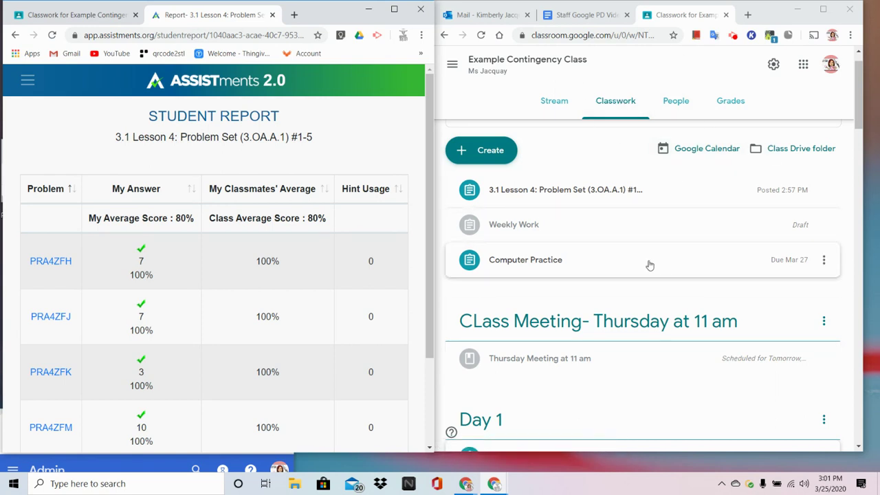
Step: Open the ASSISTments assignment report for 3.1 Lesson 4: Problem Set from the teacher's Classwork page
click(604, 192)
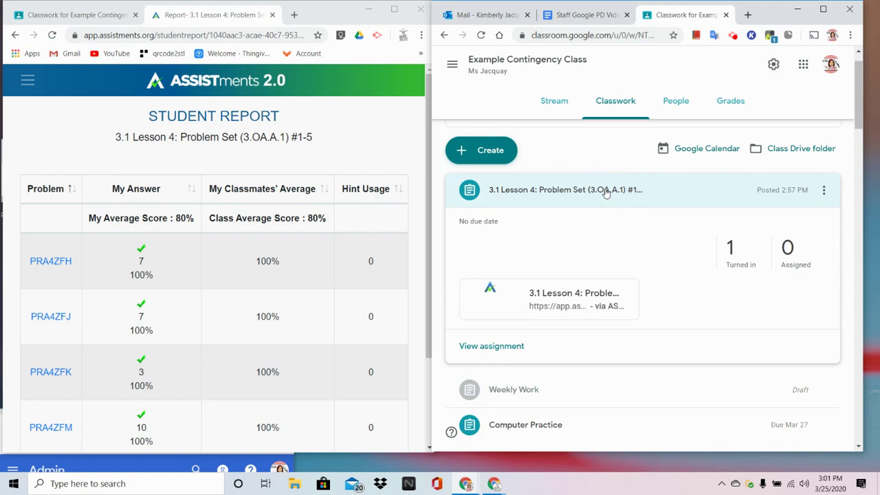
click(567, 295)
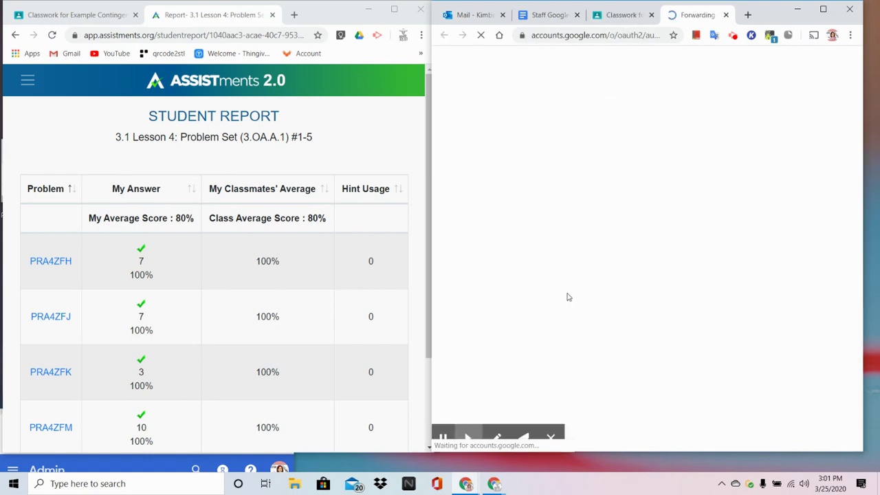
click(598, 206)
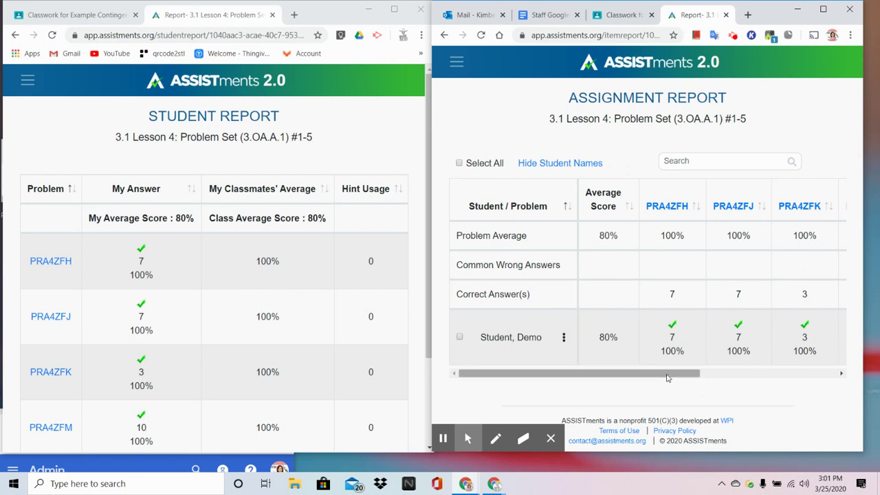
Step: Examine the assignment report across all its columns, from average score and per-problem answers to total hints and time spent
mouse_move(666, 375)
mouse_down()
mouse_move(807, 373)
mouse_move(667, 374)
mouse_up()
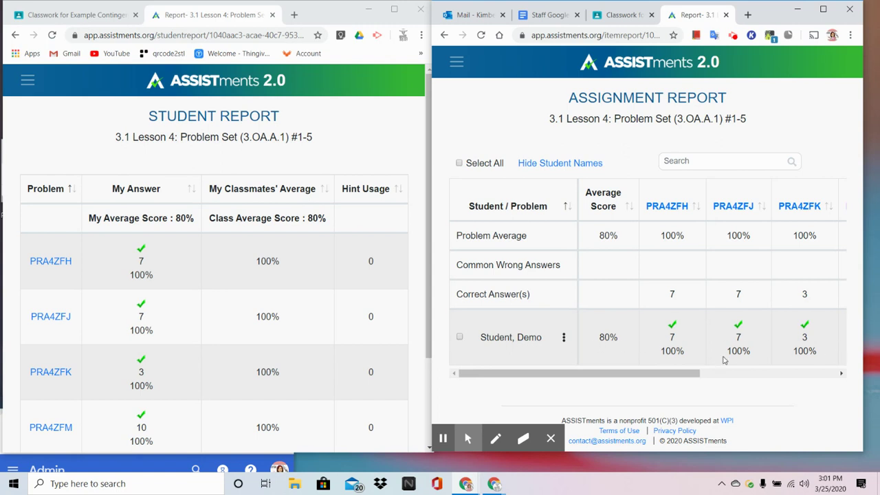
drag(598, 377, 777, 382)
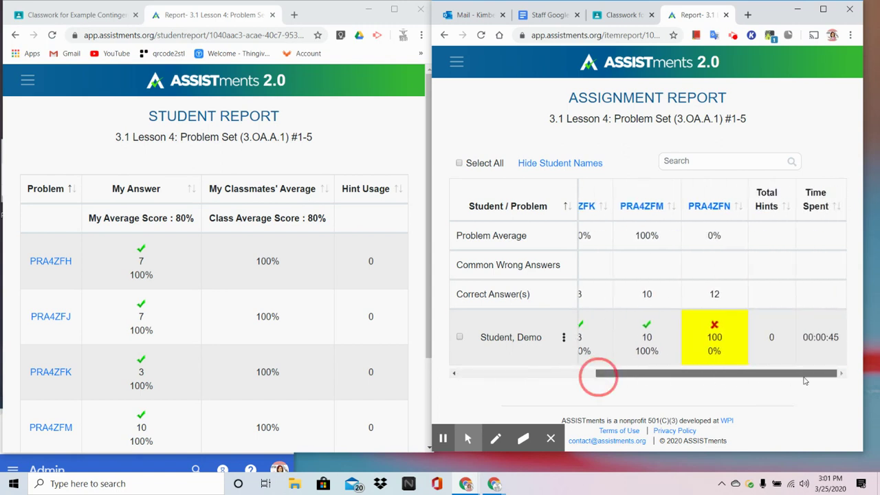
drag(701, 373, 529, 393)
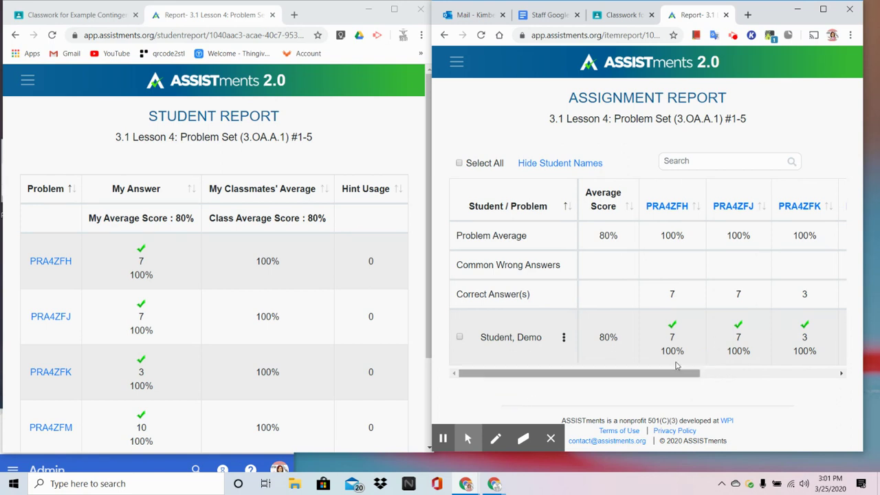
drag(632, 373, 846, 349)
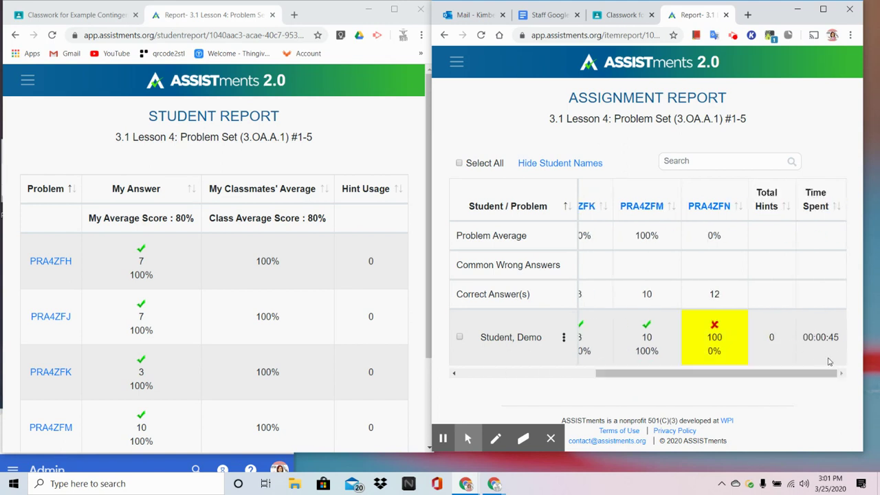
drag(752, 373, 572, 404)
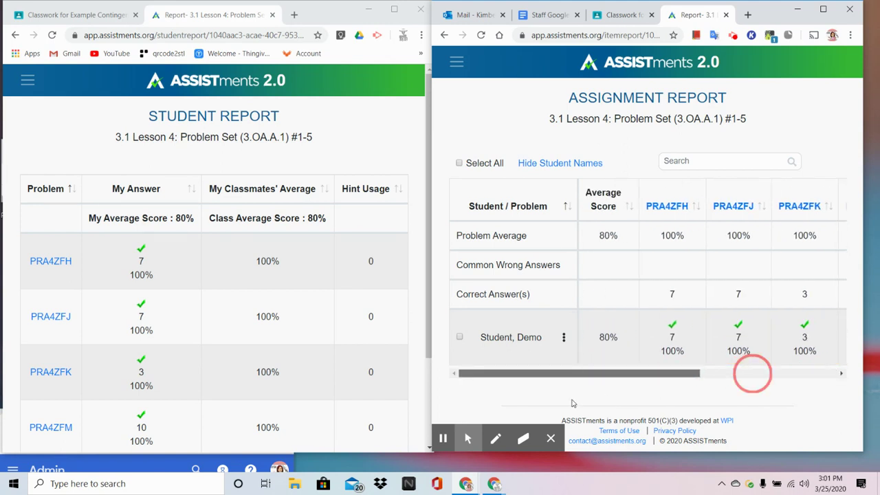